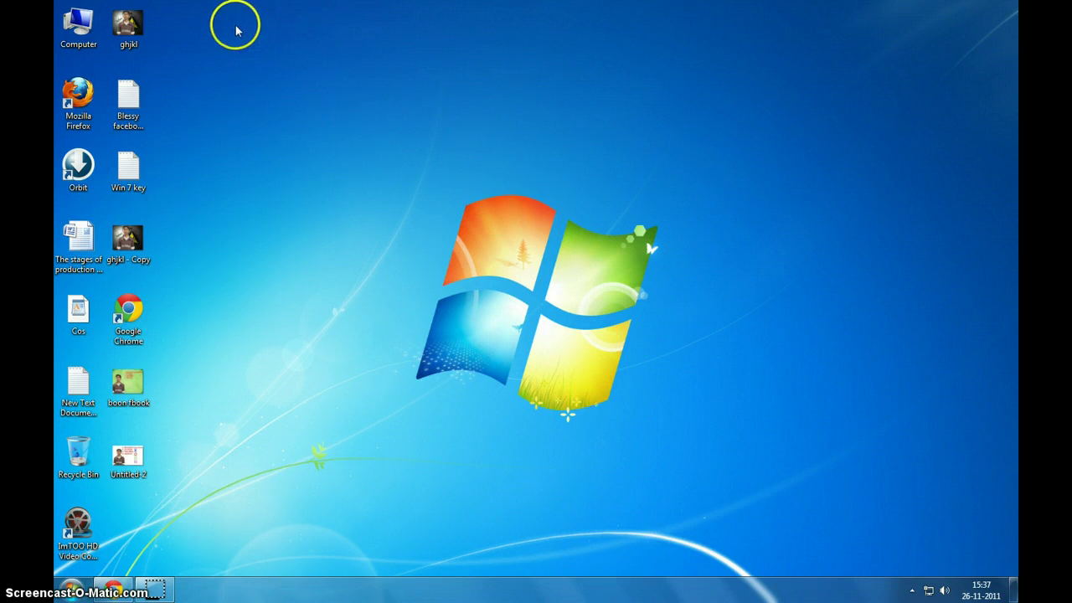
# Open and close the Start menu, then reveal the hidden notification-area icons
pyautogui.click(72, 592)
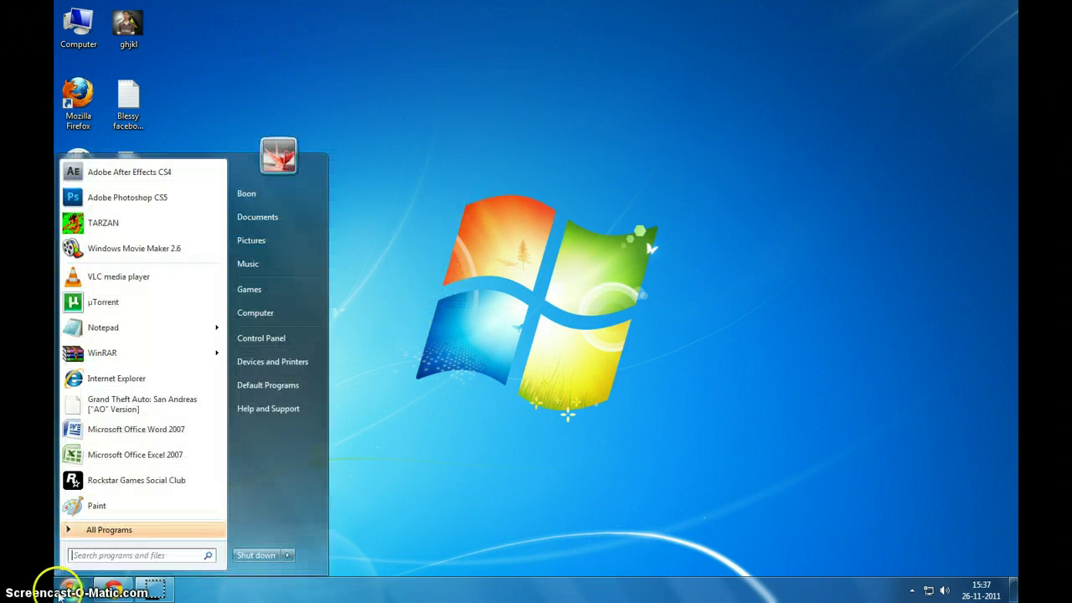
pyautogui.click(131, 303)
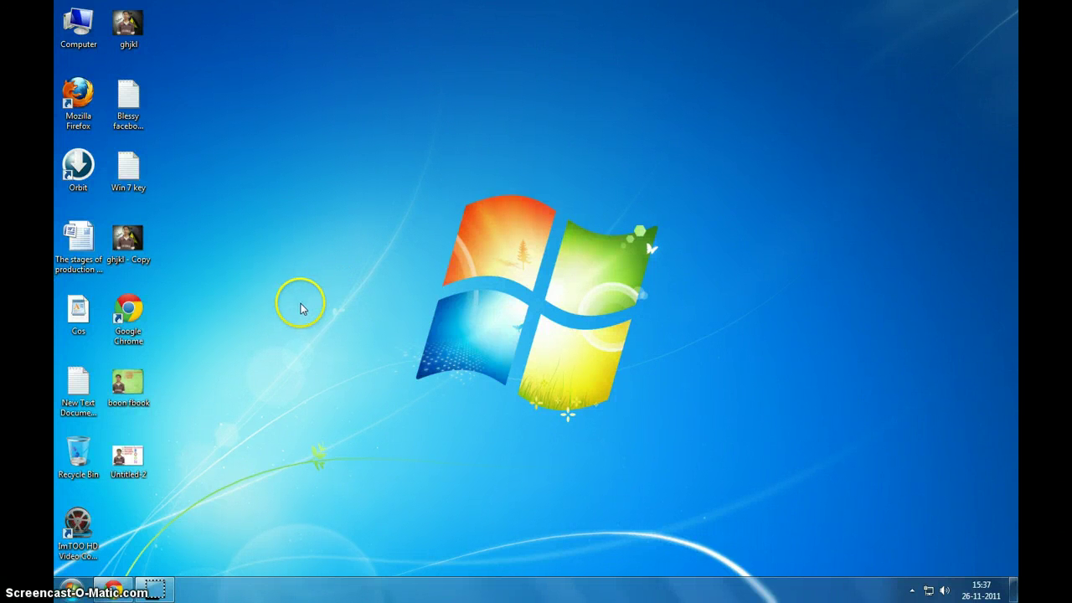
pyautogui.click(912, 590)
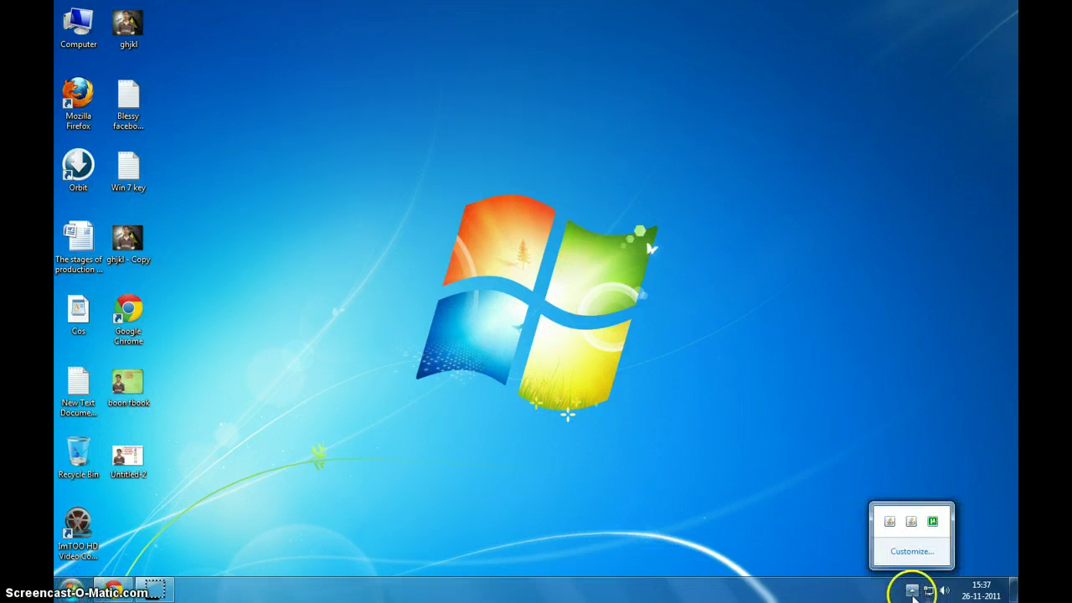
# Bring up uTorrent, select the RemoveWAT torrent, and resize the Label, Added On and Completed On columns
pyautogui.doubleClick(932, 523)
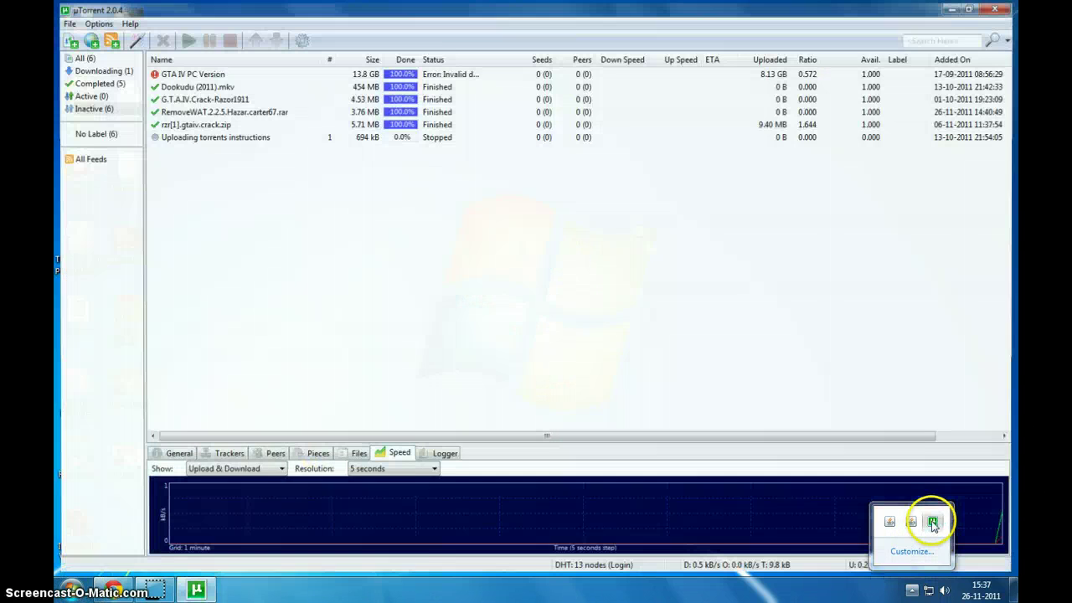
pyautogui.click(192, 110)
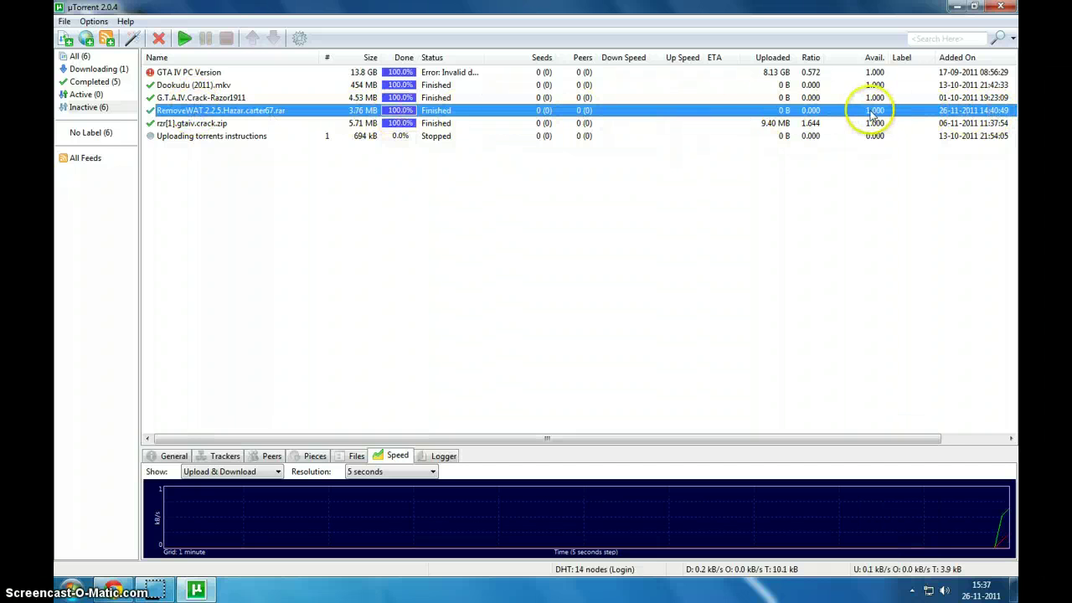
pyautogui.moveTo(833, 438); pyautogui.dragTo(907, 433)
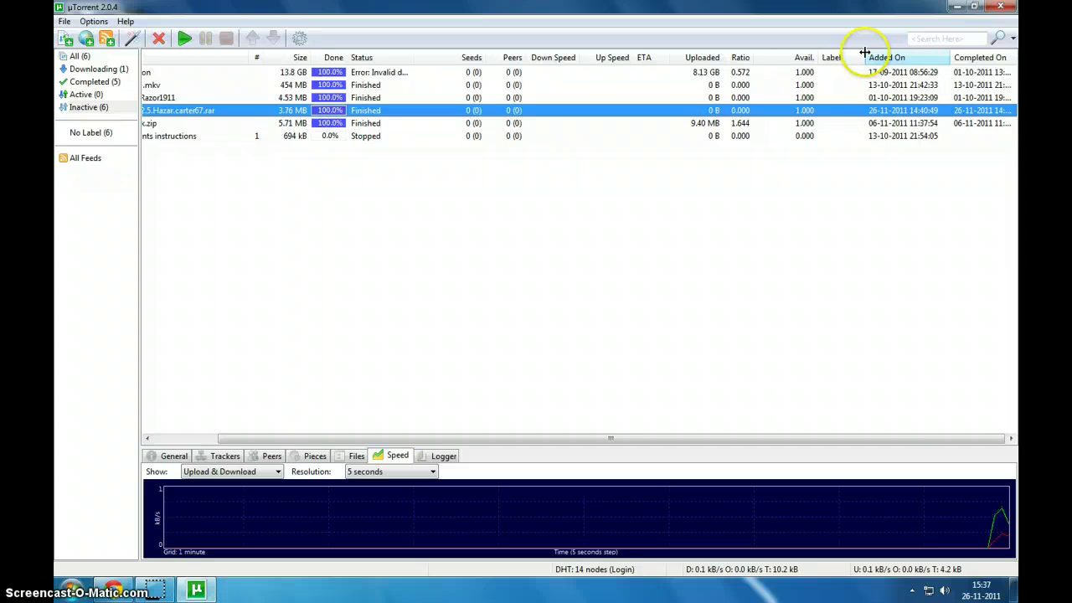
pyautogui.doubleClick(808, 57)
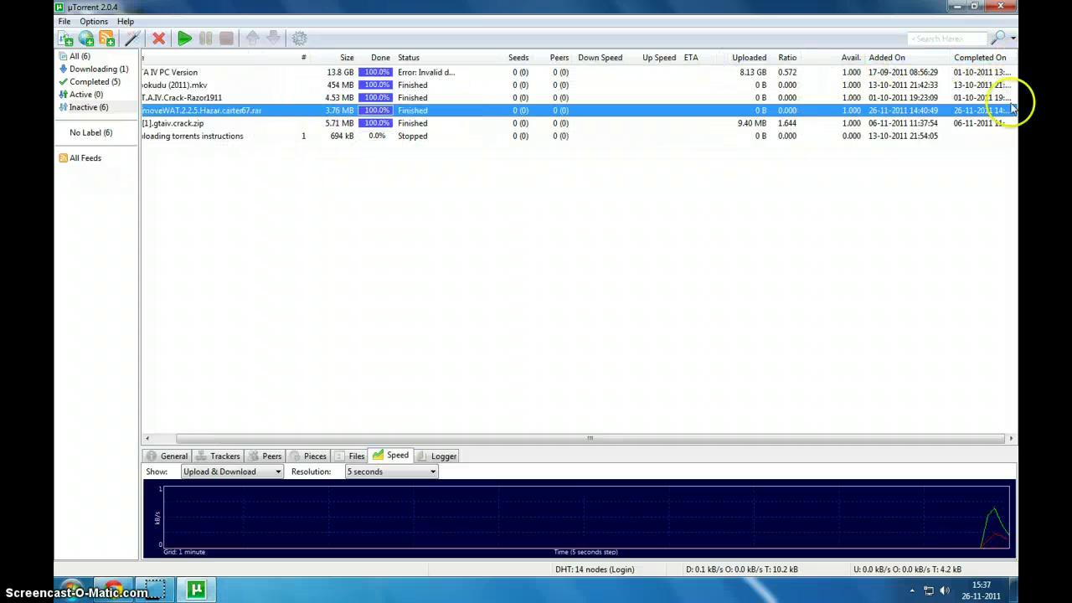
pyautogui.doubleClick(947, 57)
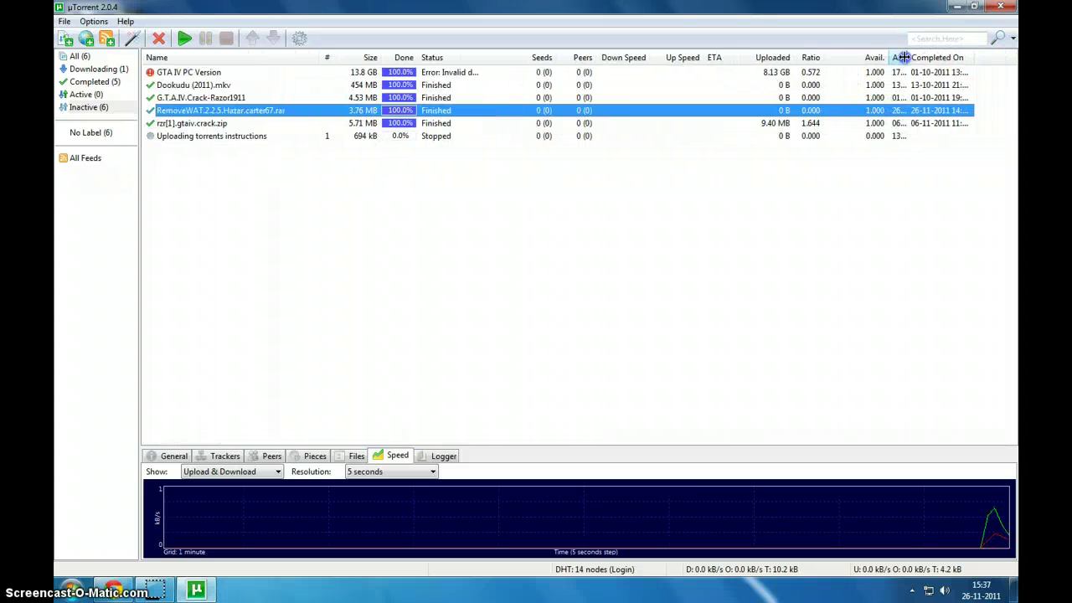
pyautogui.moveTo(957, 57); pyautogui.dragTo(991, 57)
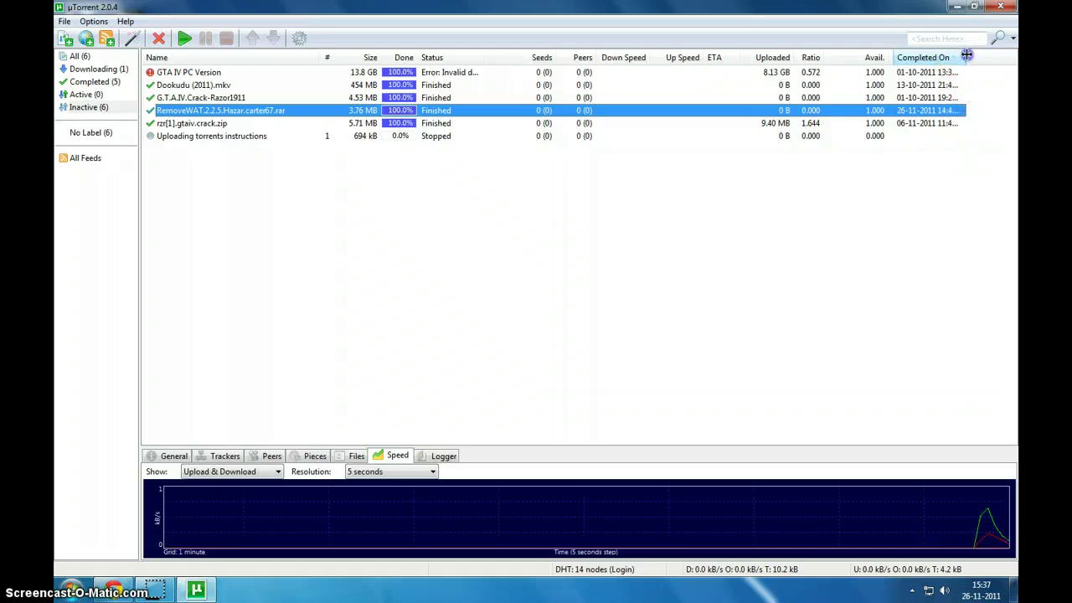
# Sort the torrents by Completed On and show the Added On column again
pyautogui.click(912, 57)
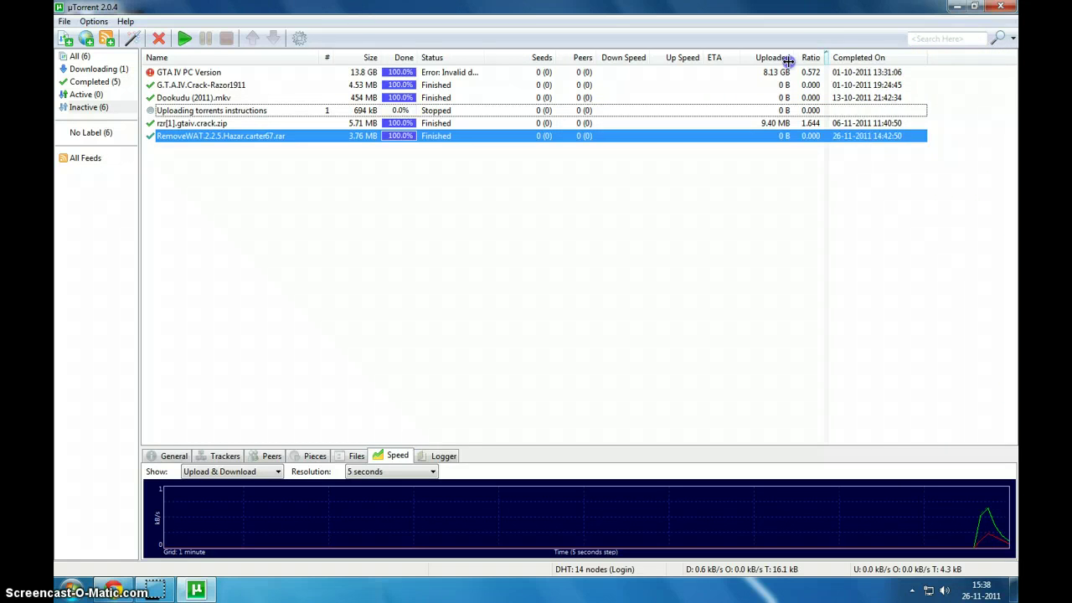
pyautogui.moveTo(885, 57)
pyautogui.mouseDown()
pyautogui.moveTo(923, 57)
pyautogui.moveTo(889, 57)
pyautogui.mouseUp()
pyautogui.rightClick(900, 59)
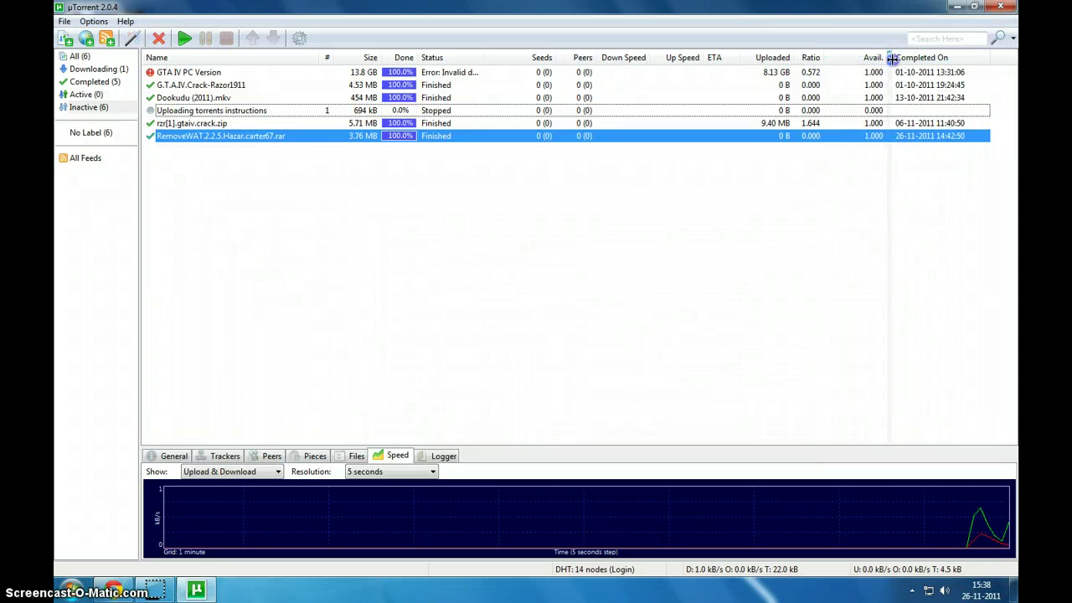
pyautogui.click(938, 84)
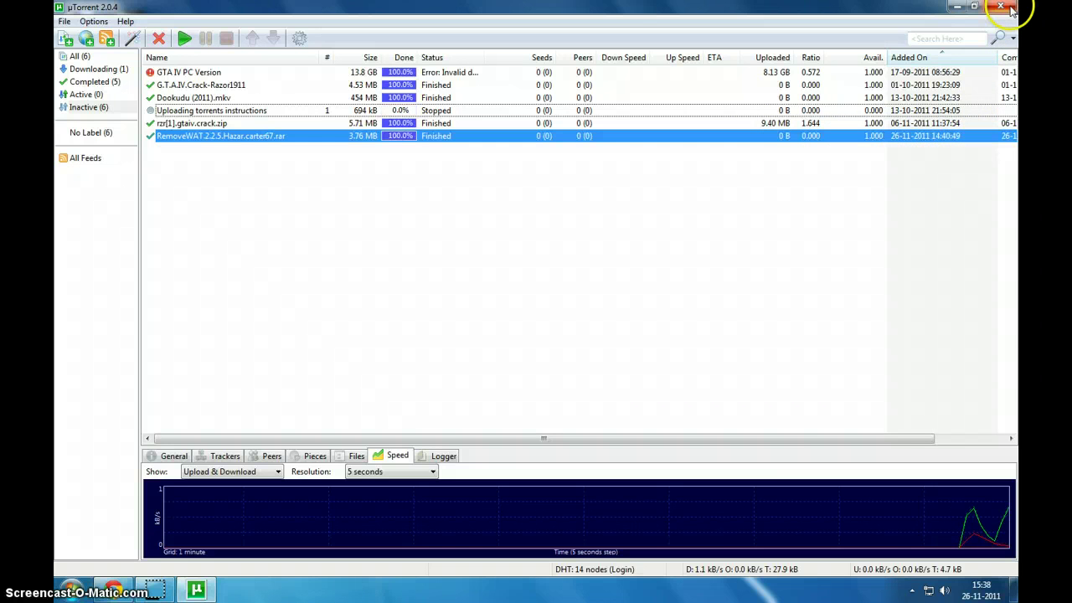
# Open the RemoveWAT.2.2.5.Hazar.carter67 folder as Extra Large Icons and launch RemoveWAT
pyautogui.doubleClick(294, 138)
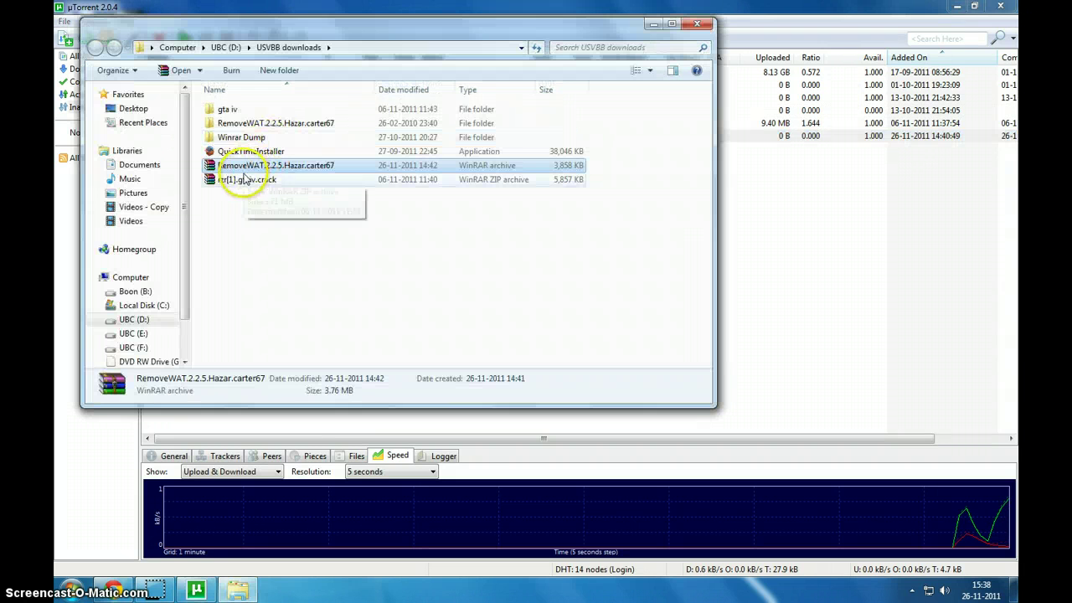
pyautogui.doubleClick(276, 123)
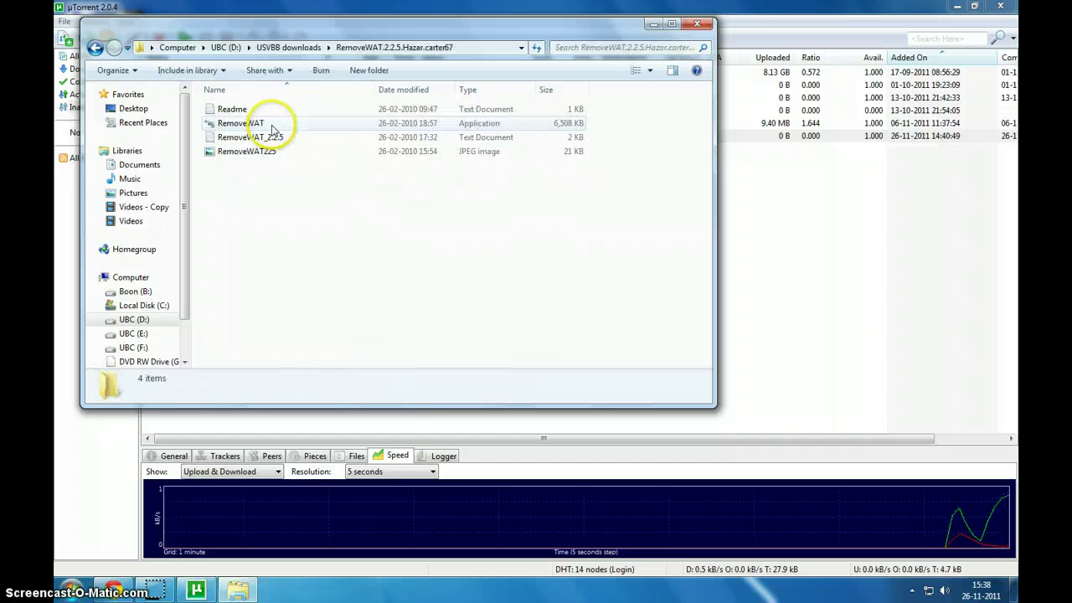
pyautogui.click(649, 71)
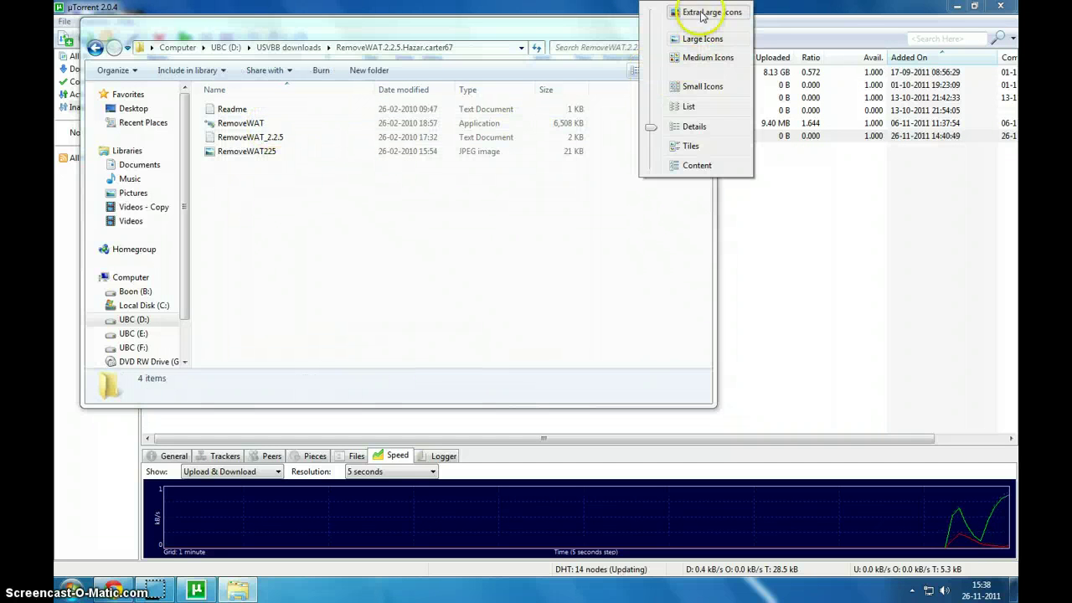
pyautogui.click(687, 29)
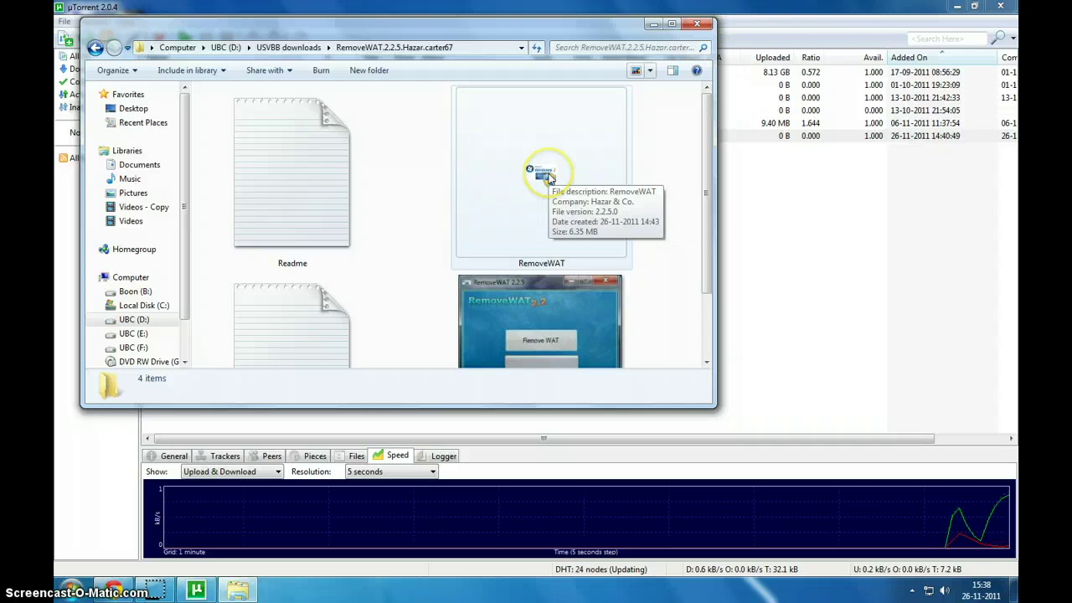
pyautogui.click(549, 177)
pyautogui.doubleClick(549, 177)
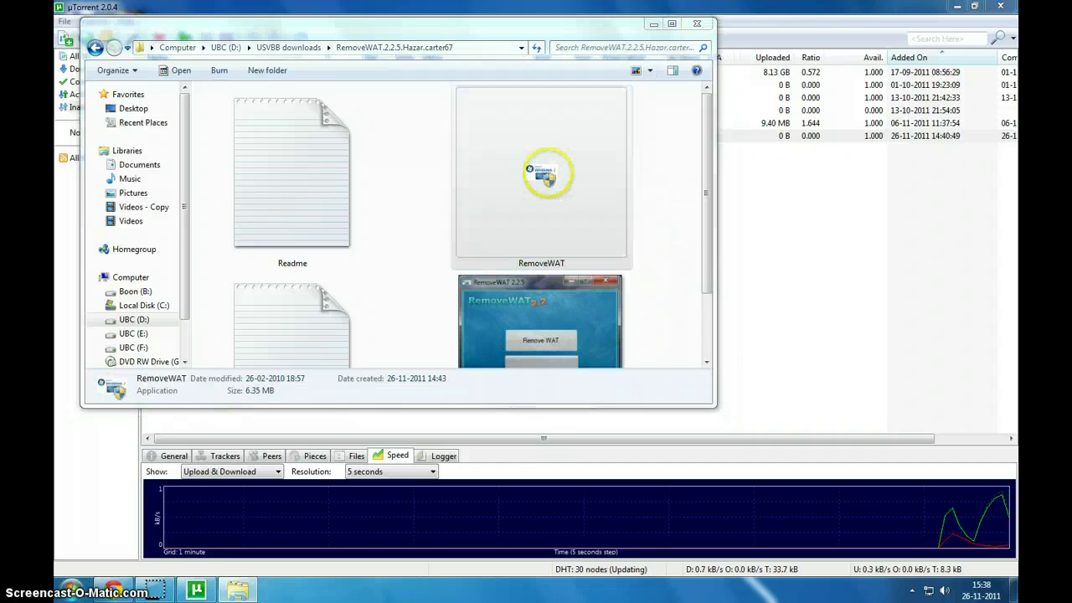
# Close RemoveWAT after it reports WAT already removed, then select the RemoveWAT225 screenshot
pyautogui.click(468, 255)
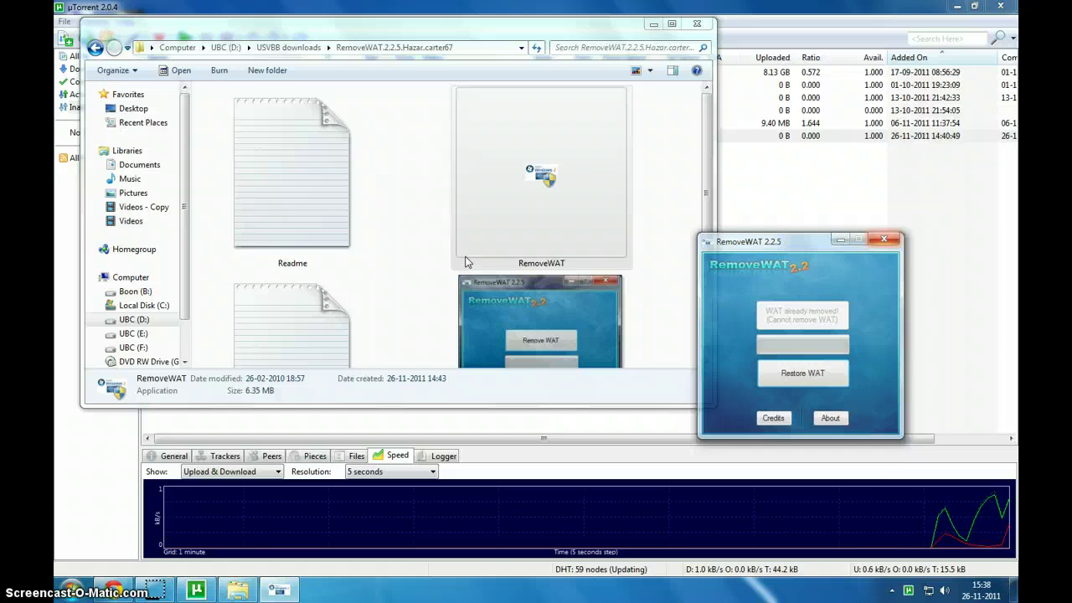
pyautogui.click(884, 240)
pyautogui.scroll(-3, 540, 319)
pyautogui.click(538, 322)
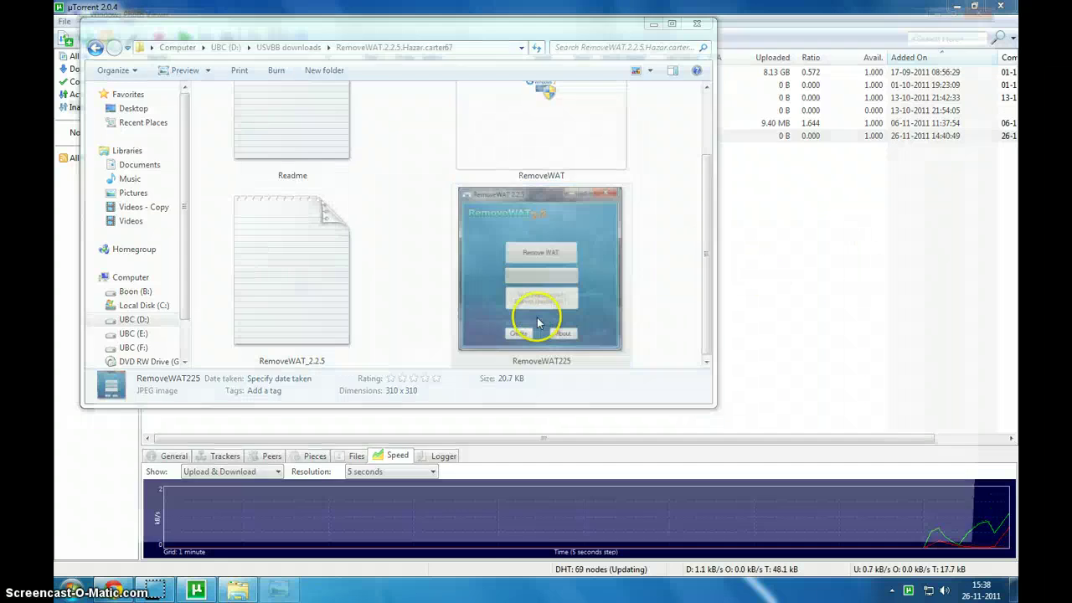
pyautogui.doubleClick(538, 322)
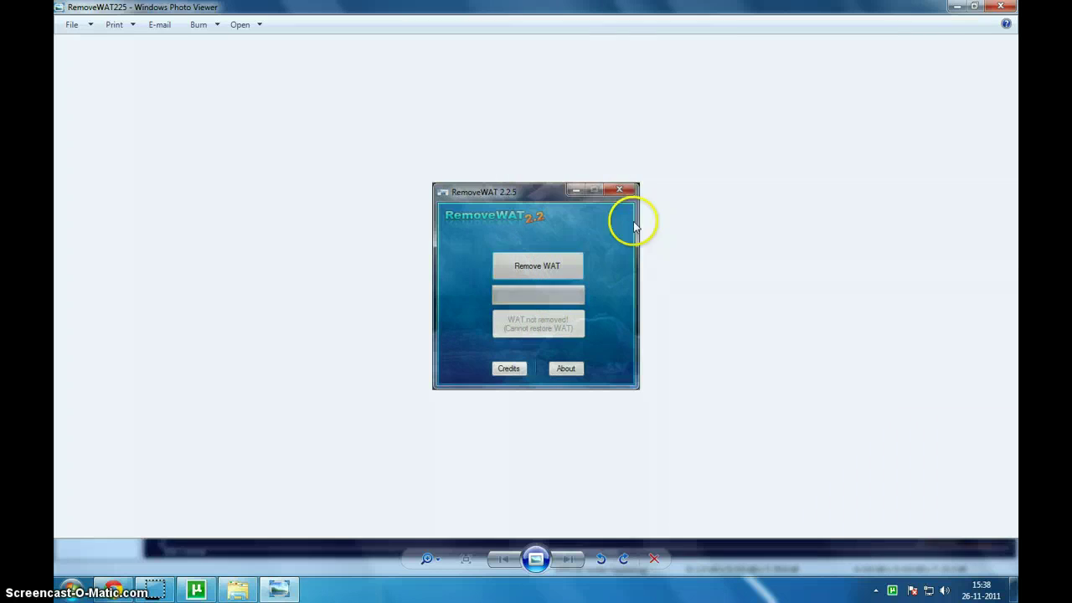
pyautogui.click(1000, 7)
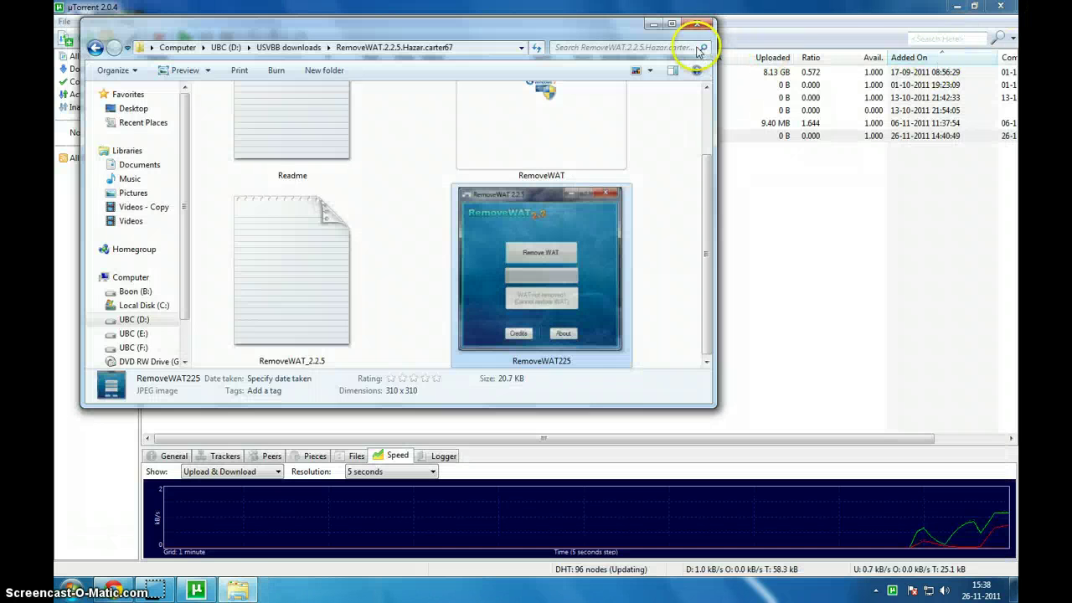
# Close the RemoveWAT Explorer window and the uTorrent window
pyautogui.click(716, 19)
pyautogui.click(1000, 6)
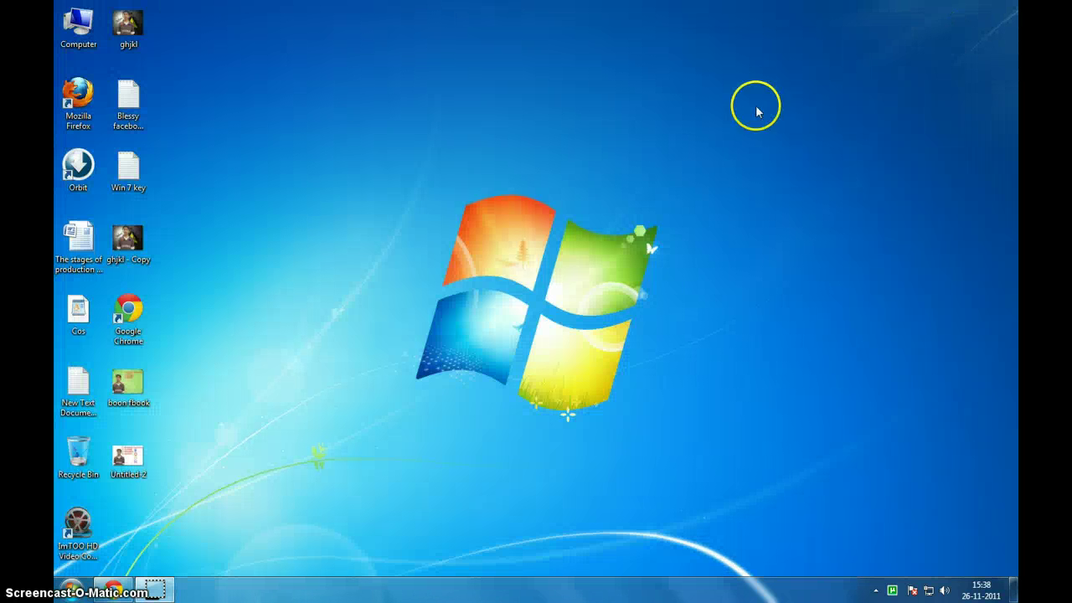